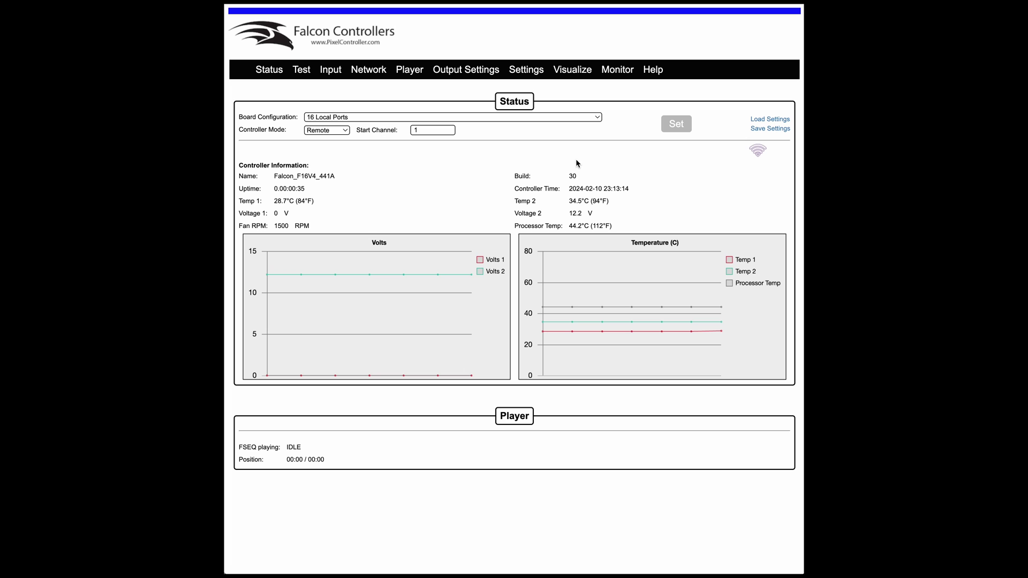
Step: Open the controller's file manager and look through the stored FSEQ sequence files with their sizes and dates
mouse_move(407, 75)
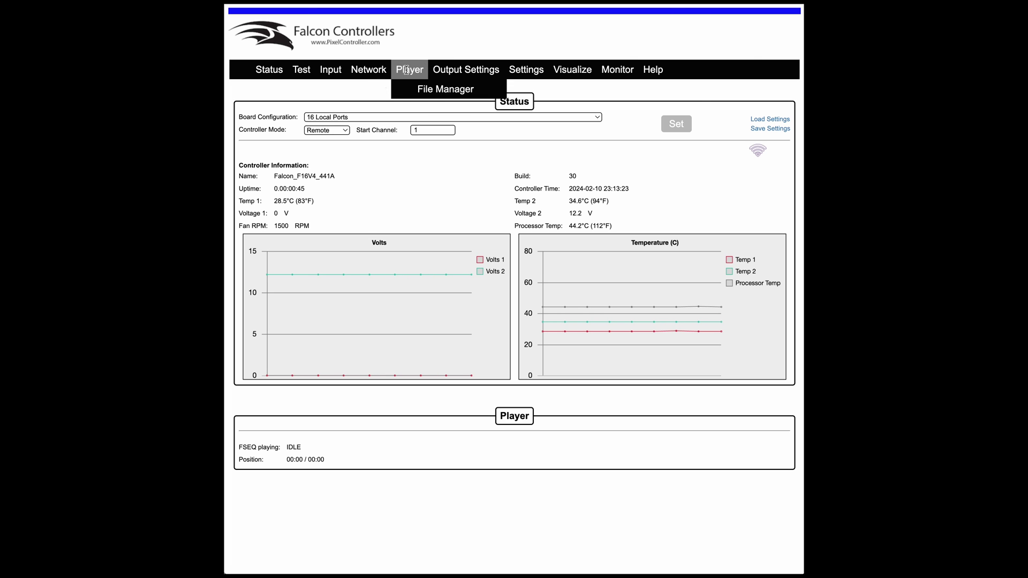
click(433, 91)
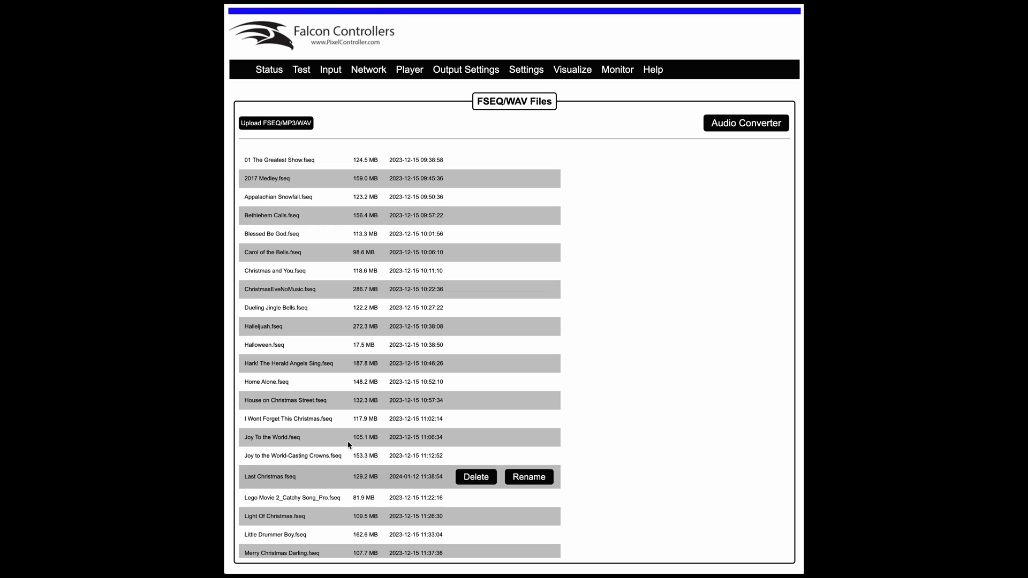
scroll(369, 375, down, 4)
scroll(381, 332, up, 4)
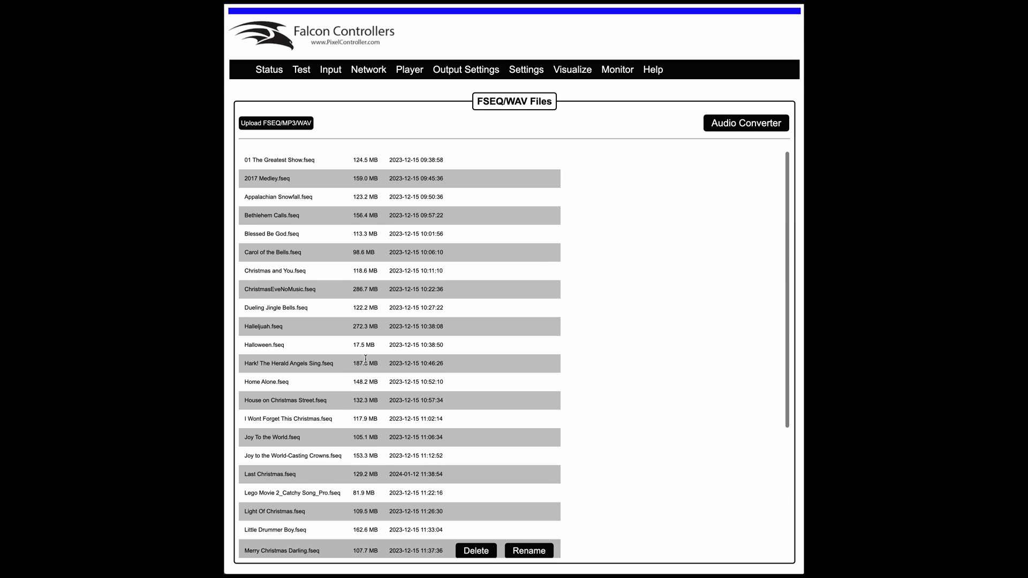
mouse_move(321, 180)
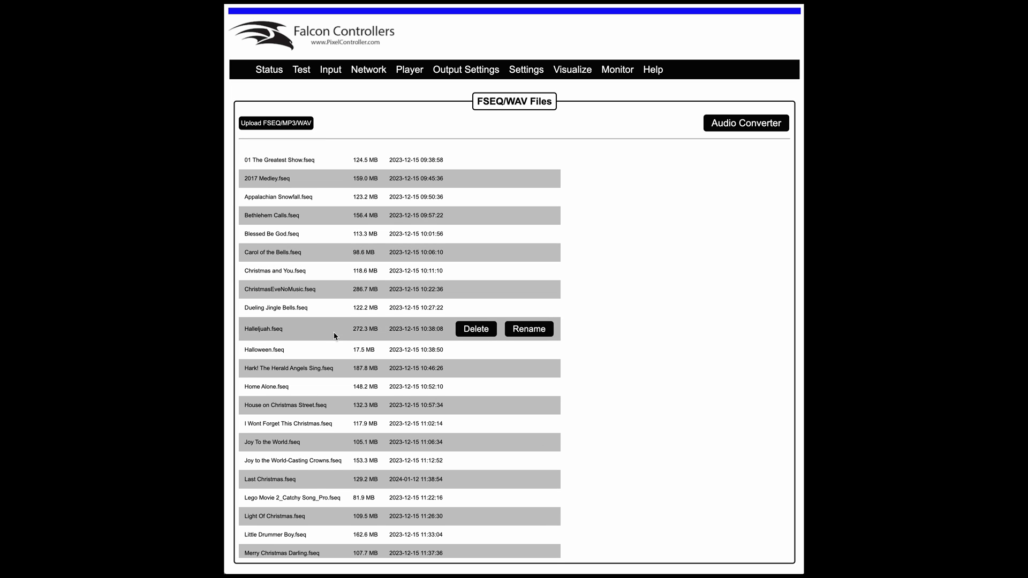
scroll(335, 370, down, 4)
scroll(333, 367, up, 4)
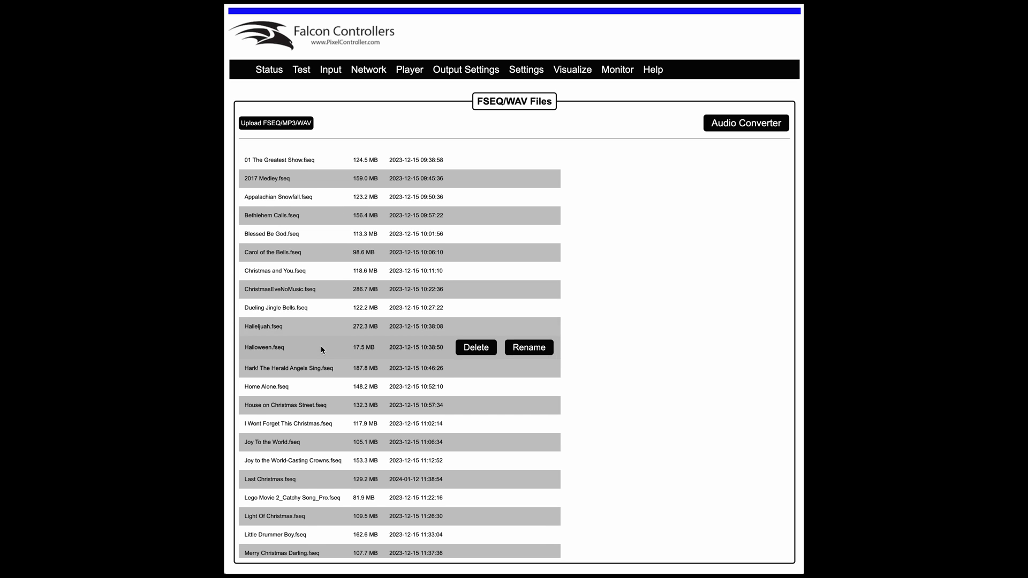
scroll(386, 349, down, 5)
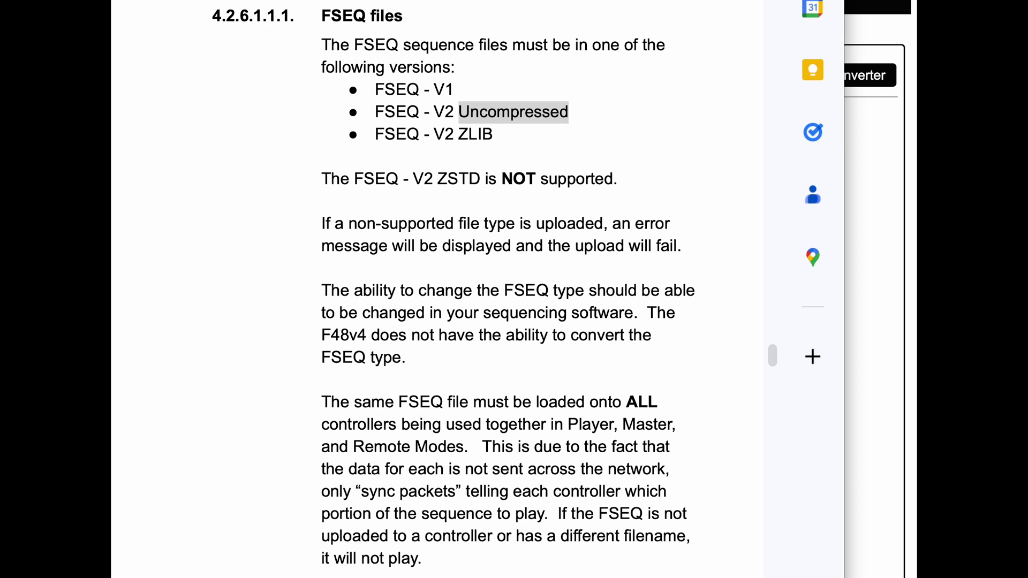
Step: Switch to the xLights preferences and show the FSEQ Version choices in the Sequences settings
key(super+Tab)
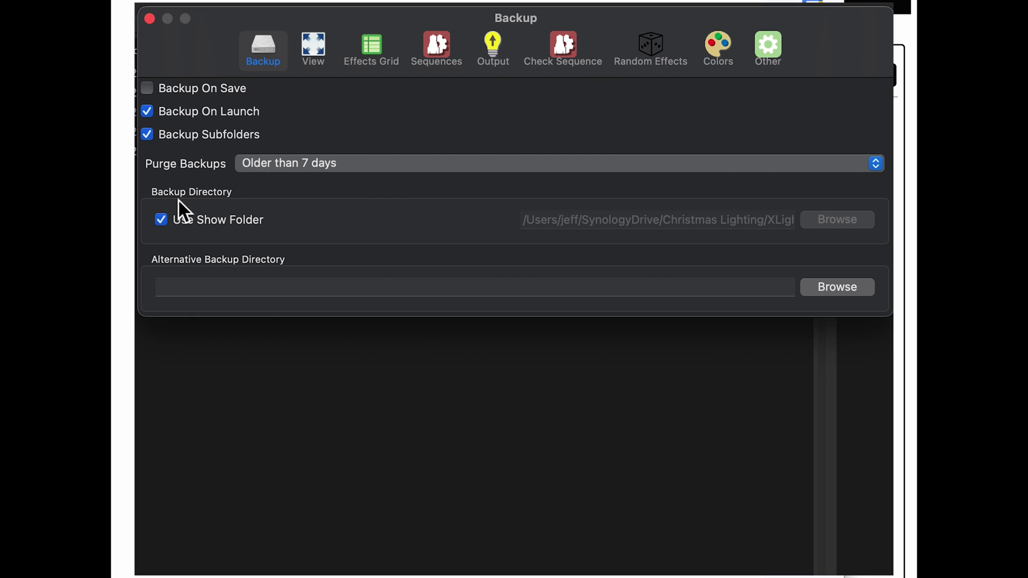
click(443, 47)
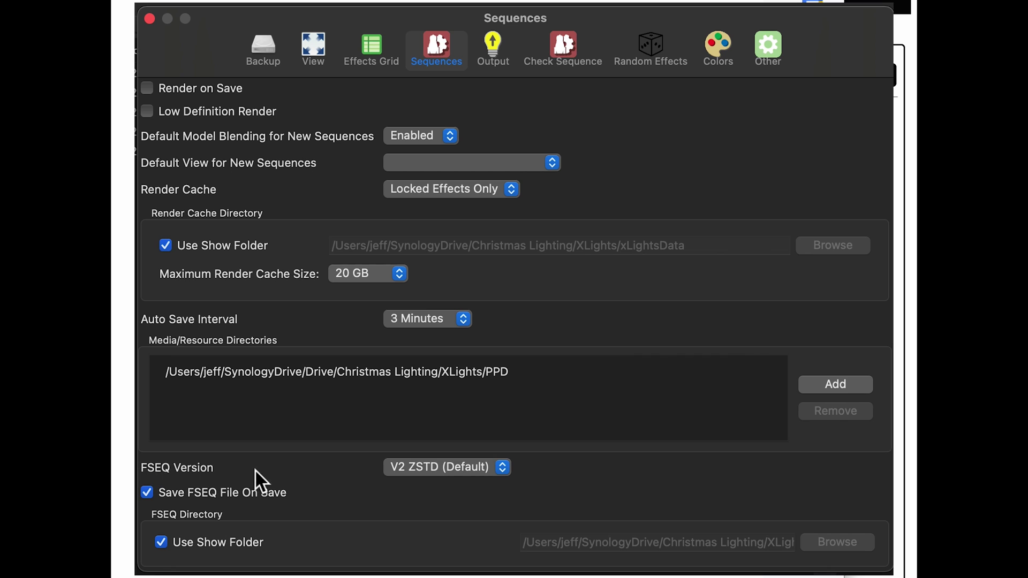
click(504, 468)
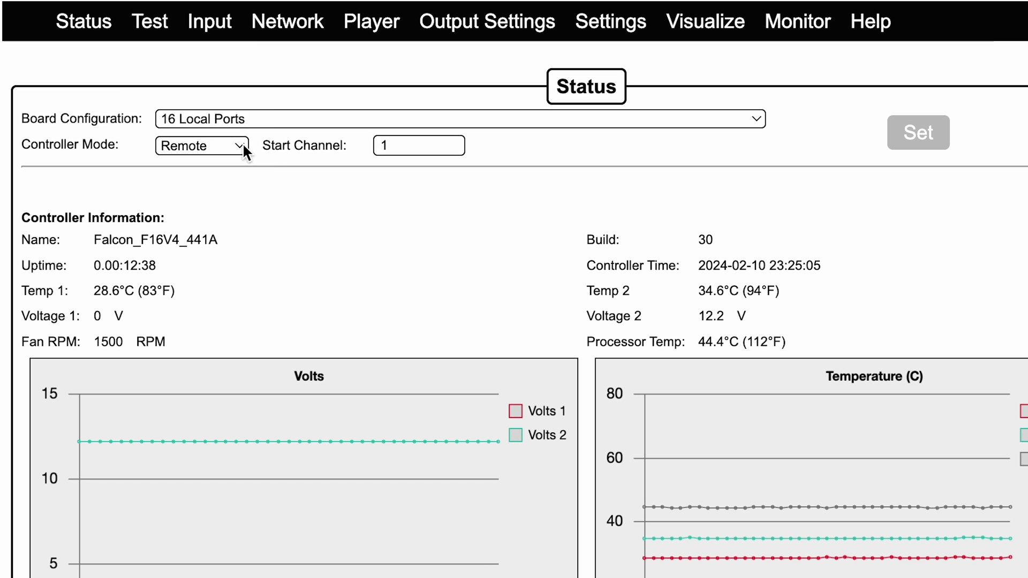
Step: Set the Falcon controller's mode to Master and apply the change
click(322, 137)
click(223, 169)
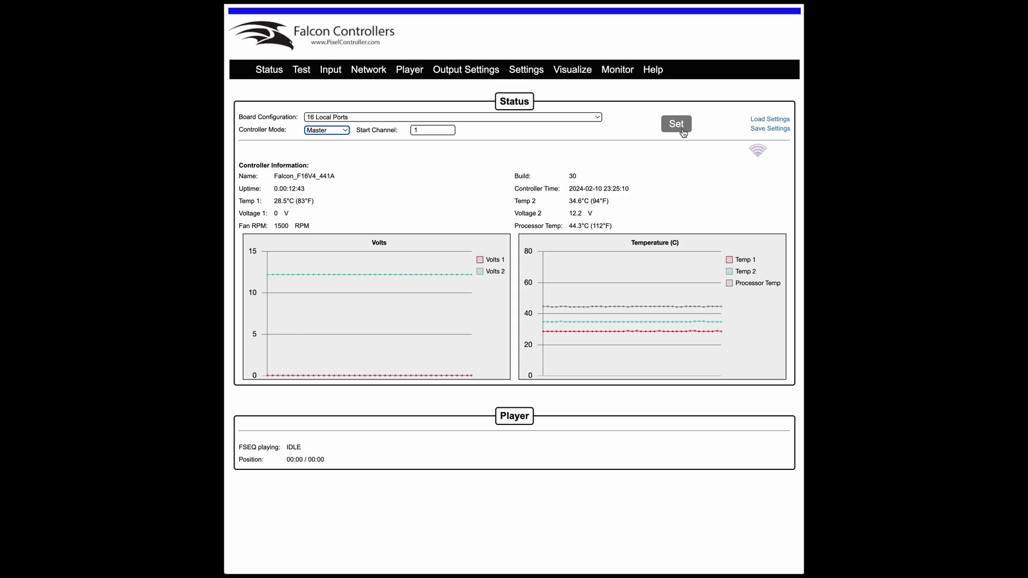
click(681, 128)
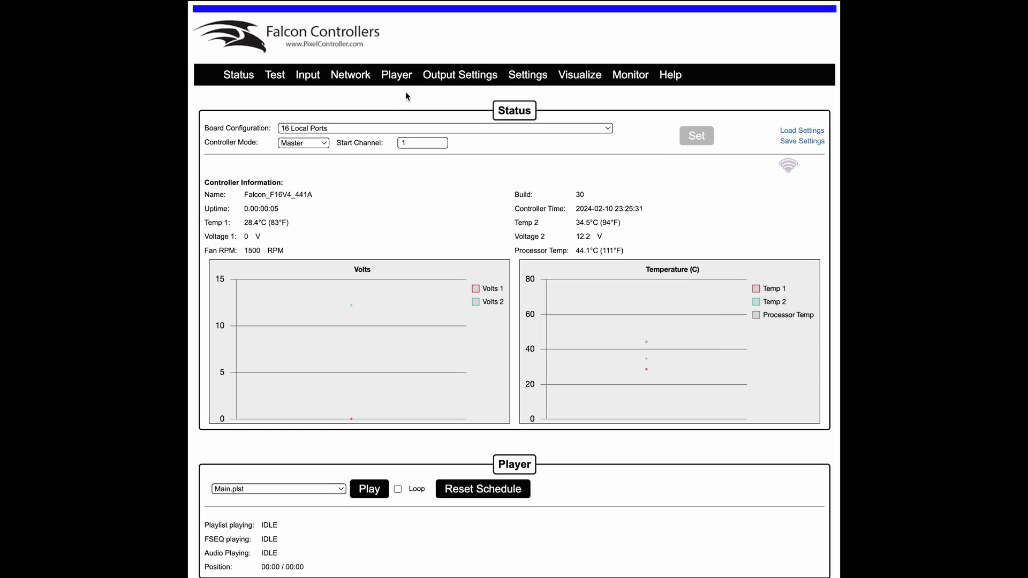
Step: Try adding Carol of the Bells.fseq without audio to the Main.plst playlist, and reload the page to discard the unsaved change
mouse_move(396, 74)
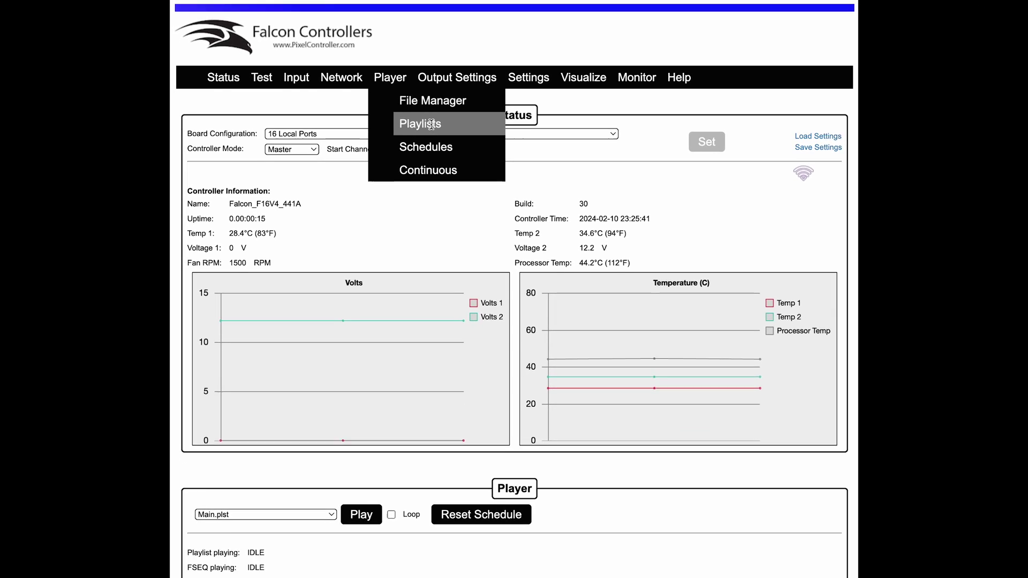
click(374, 171)
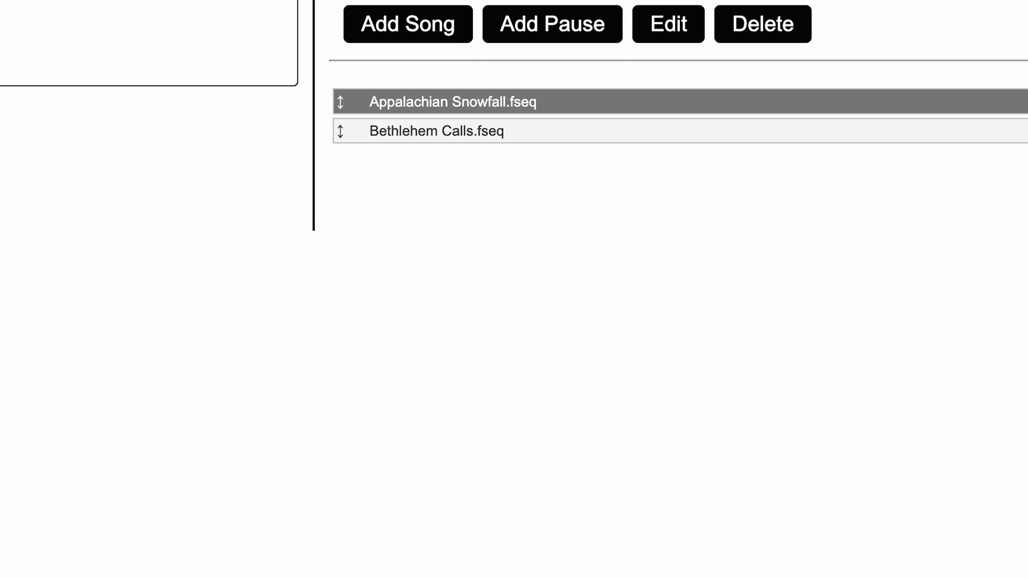
click(414, 28)
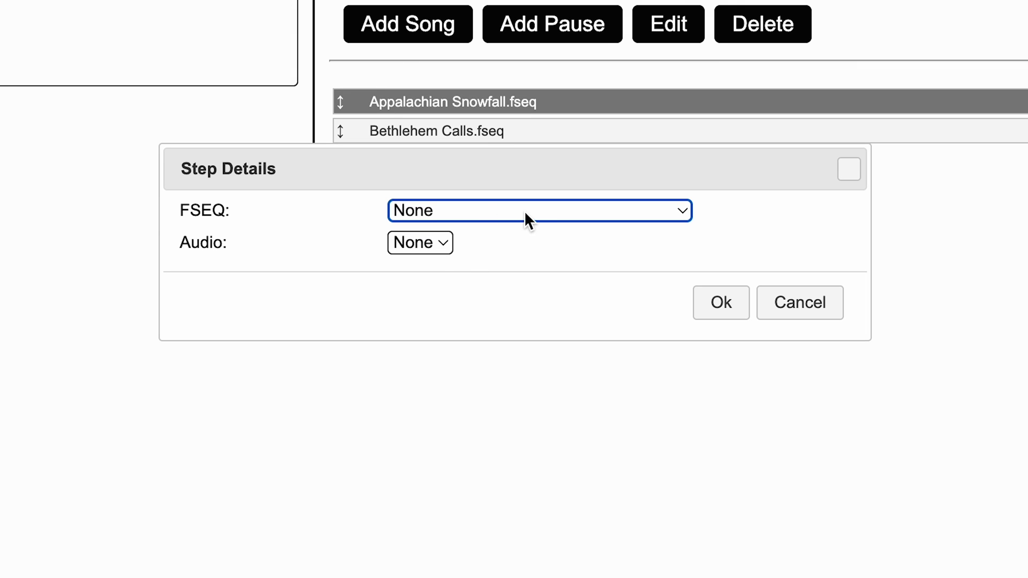
click(541, 207)
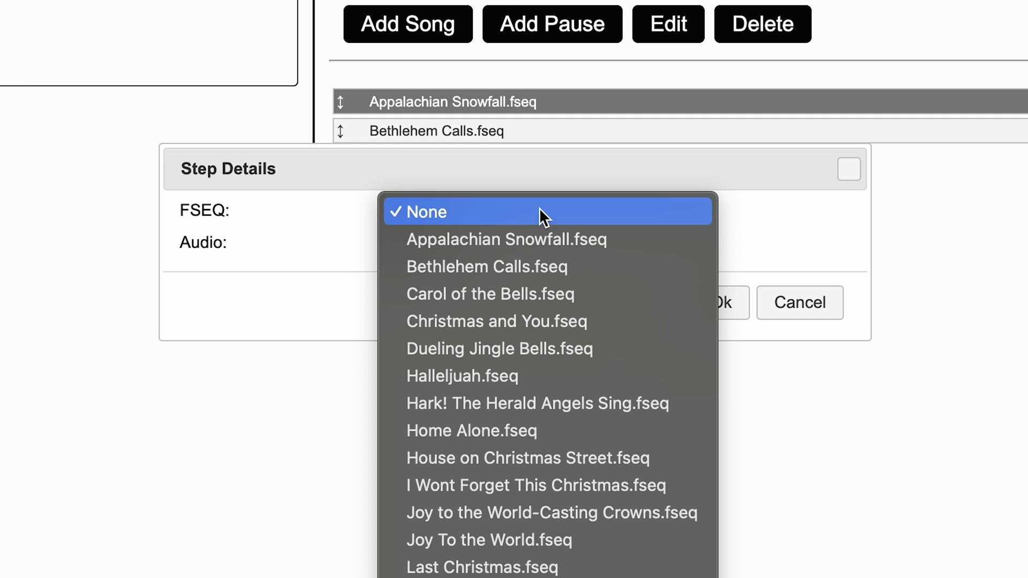
click(506, 294)
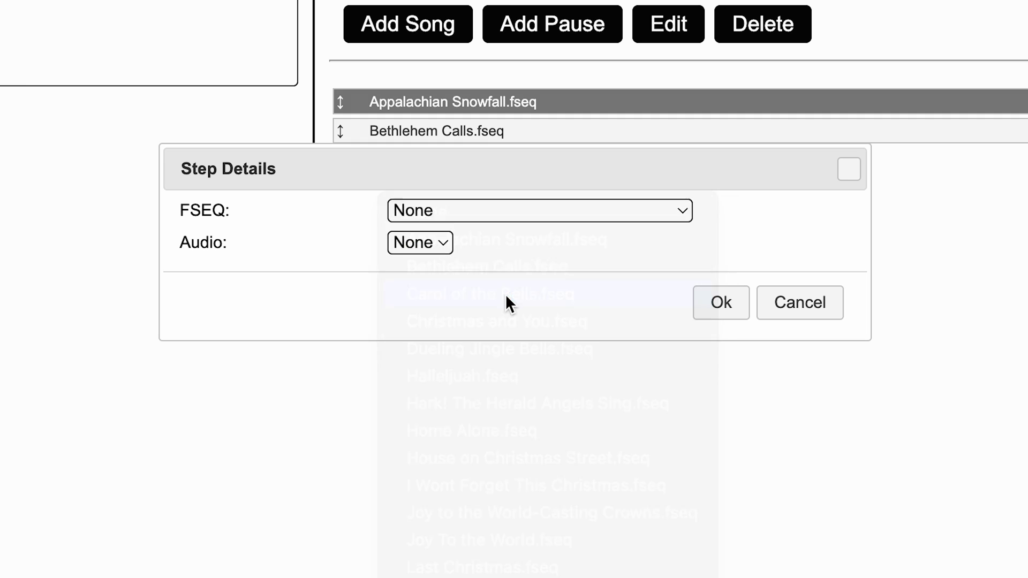
click(437, 242)
click(497, 253)
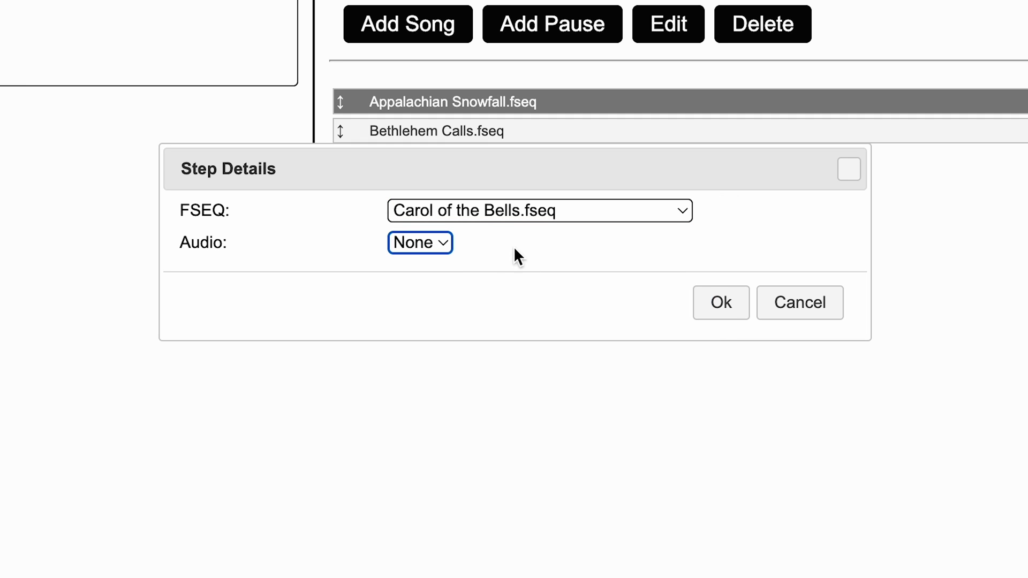
click(721, 303)
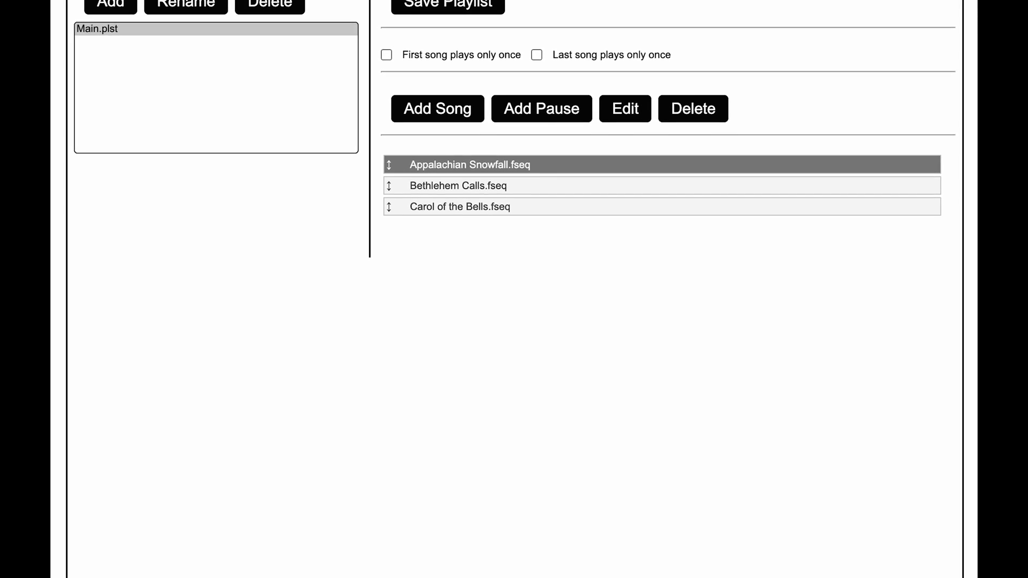
key(super+r)
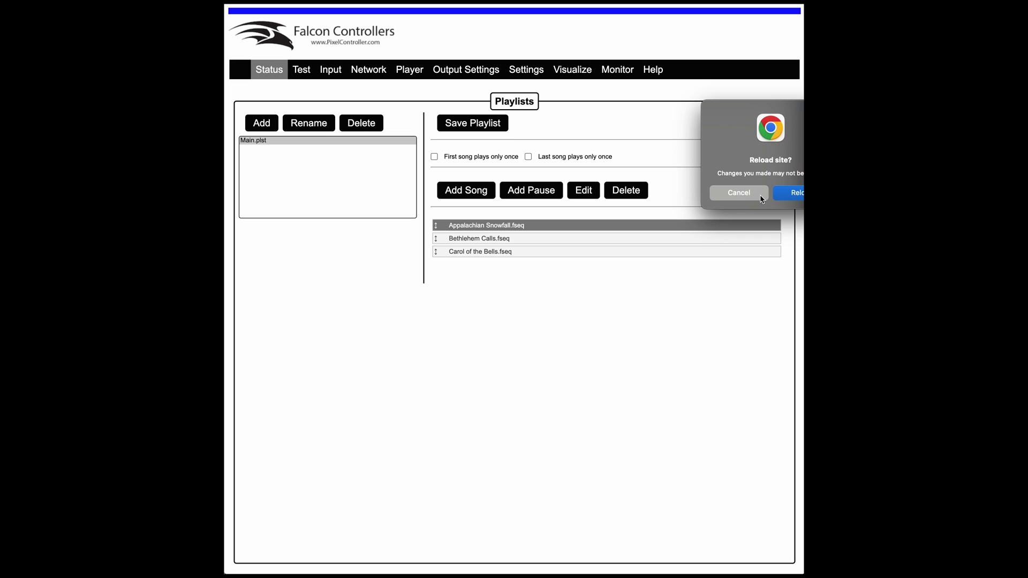
click(791, 193)
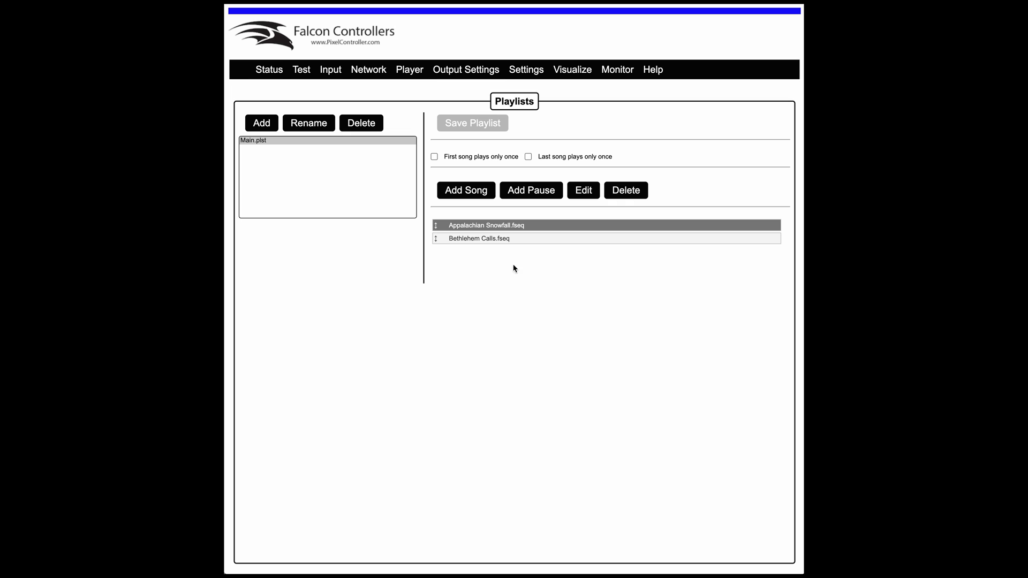
Step: View the player's Schedules page and return to the Playlists page
mouse_move(410, 69)
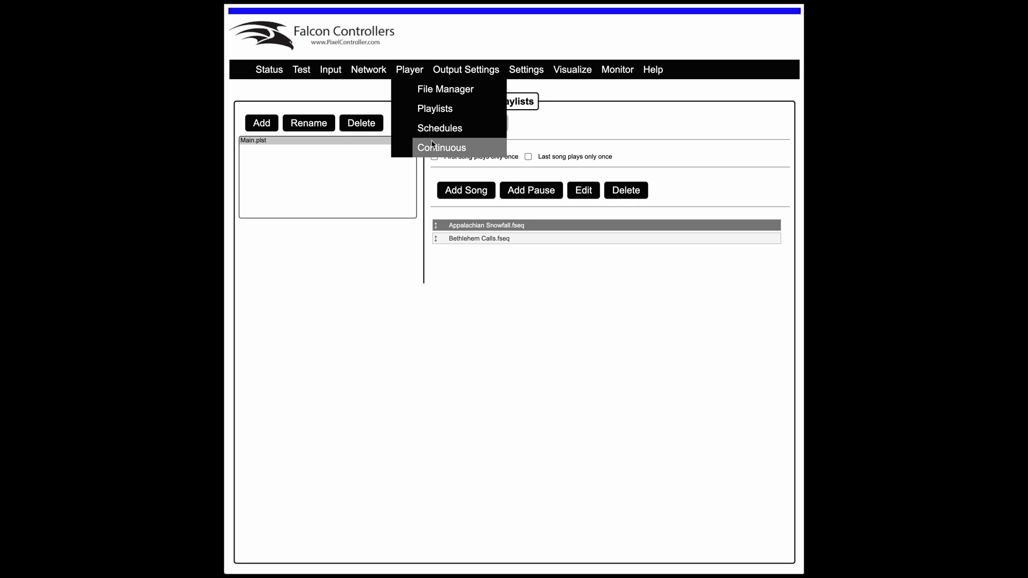
click(432, 127)
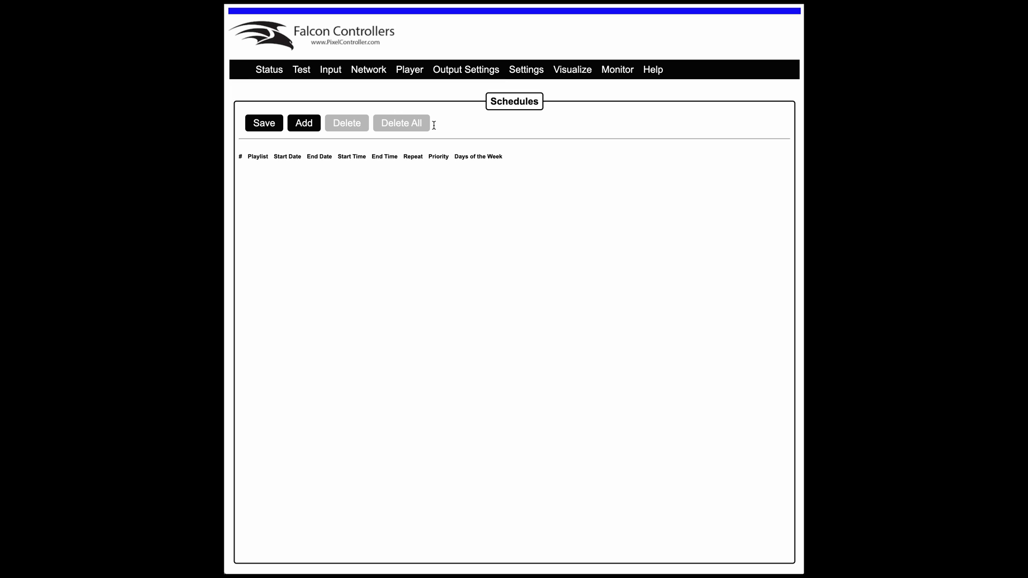
mouse_move(409, 70)
click(434, 108)
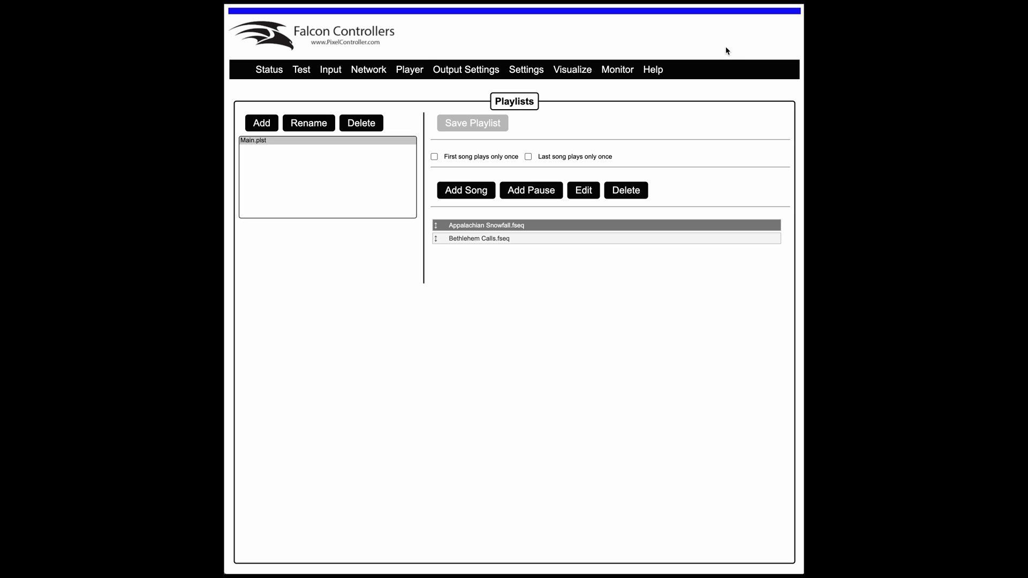
Step: Add a schedule entry on the Schedules page and assign the Main.plst playlist to it
mouse_move(410, 70)
click(429, 127)
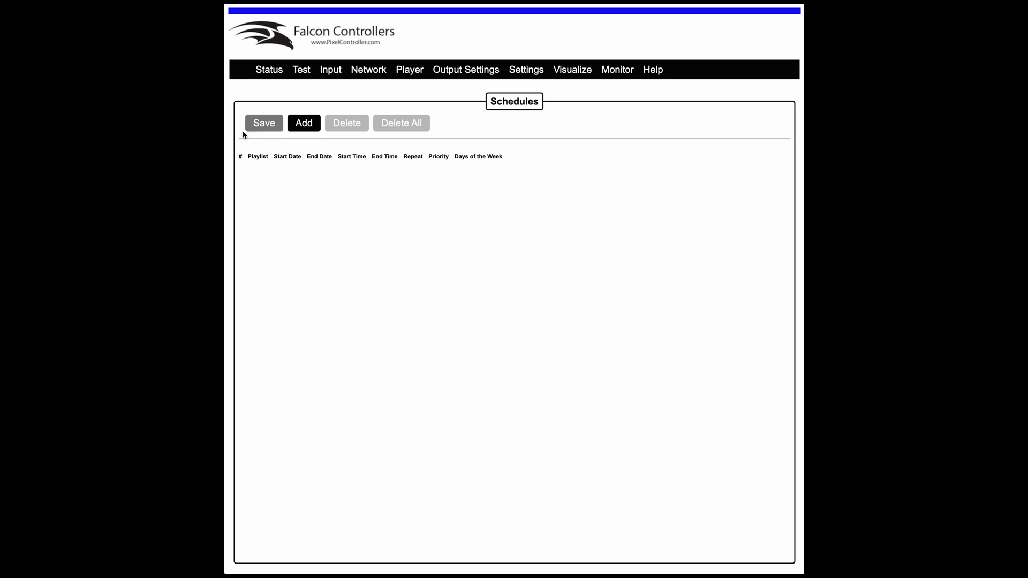
click(302, 124)
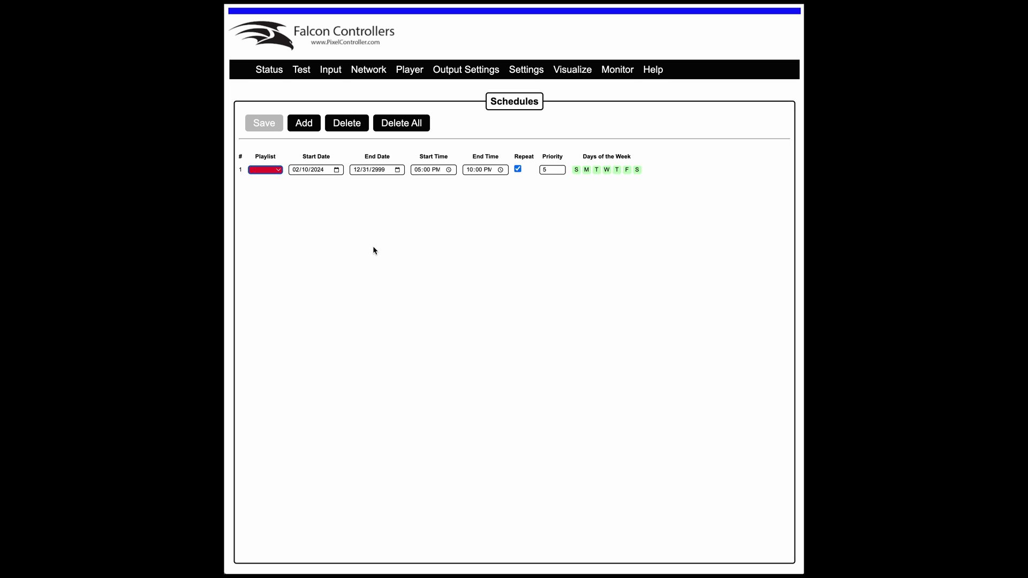
click(278, 171)
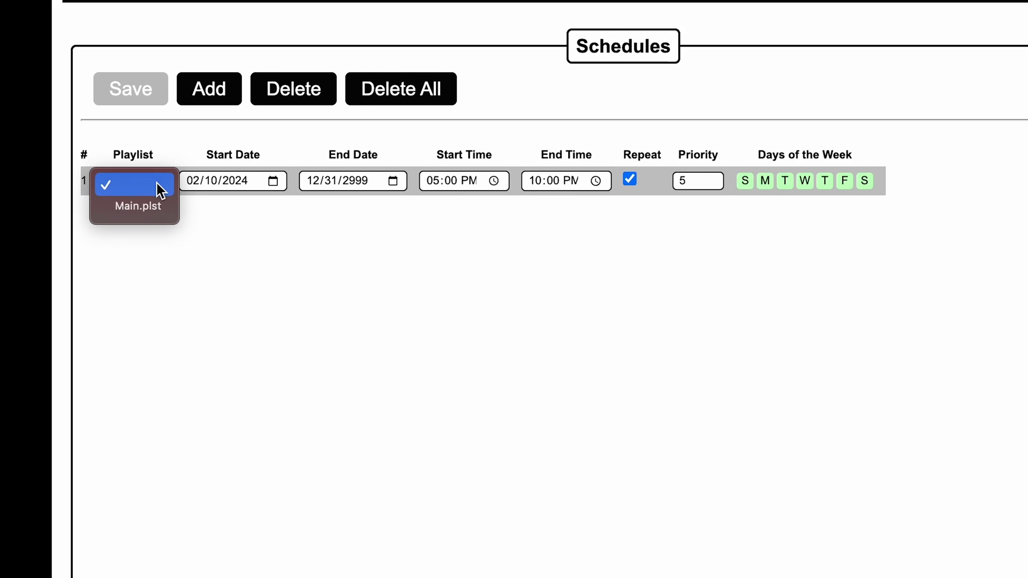
click(264, 183)
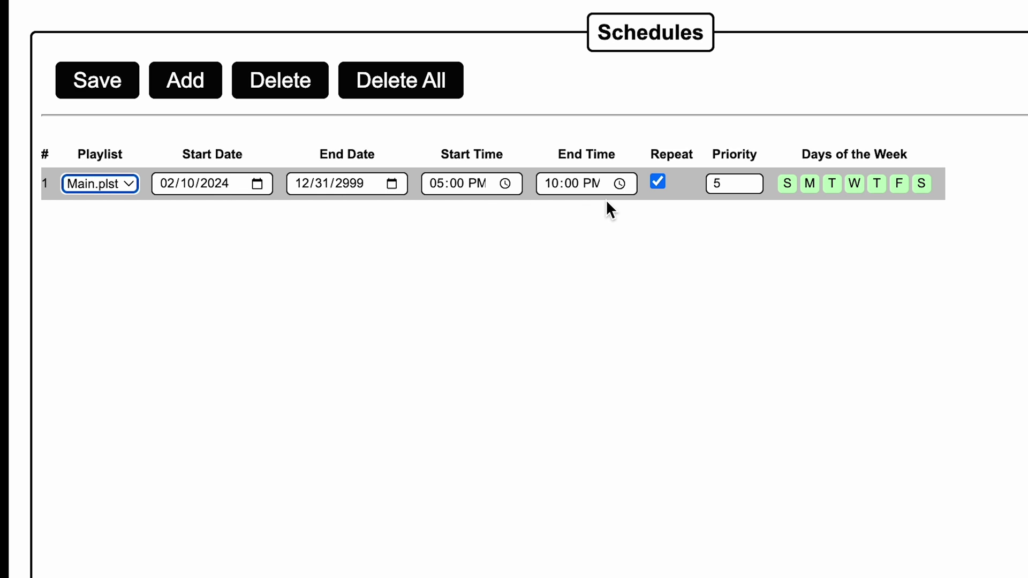
Step: Exclude Sunday from the schedule entry's days, switching Tuesday through Saturday off and back on
click(788, 187)
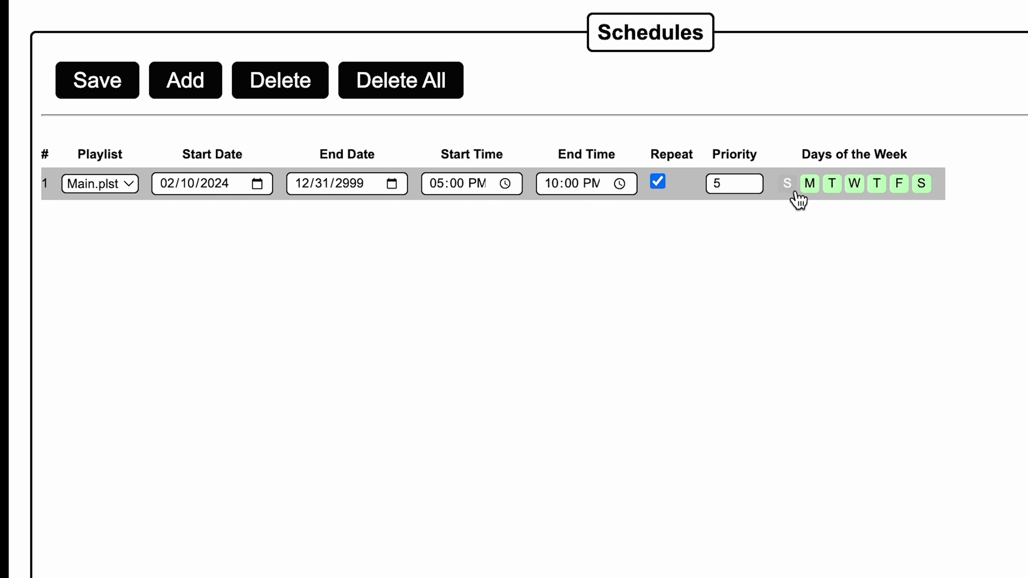
click(833, 188)
click(855, 188)
click(877, 187)
click(900, 188)
click(920, 190)
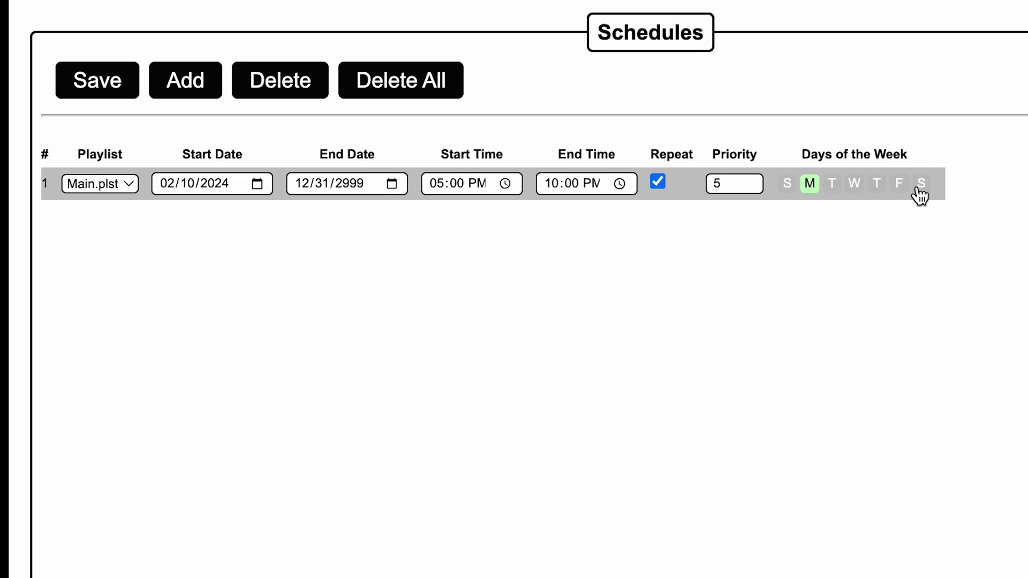
click(898, 188)
click(876, 188)
click(856, 188)
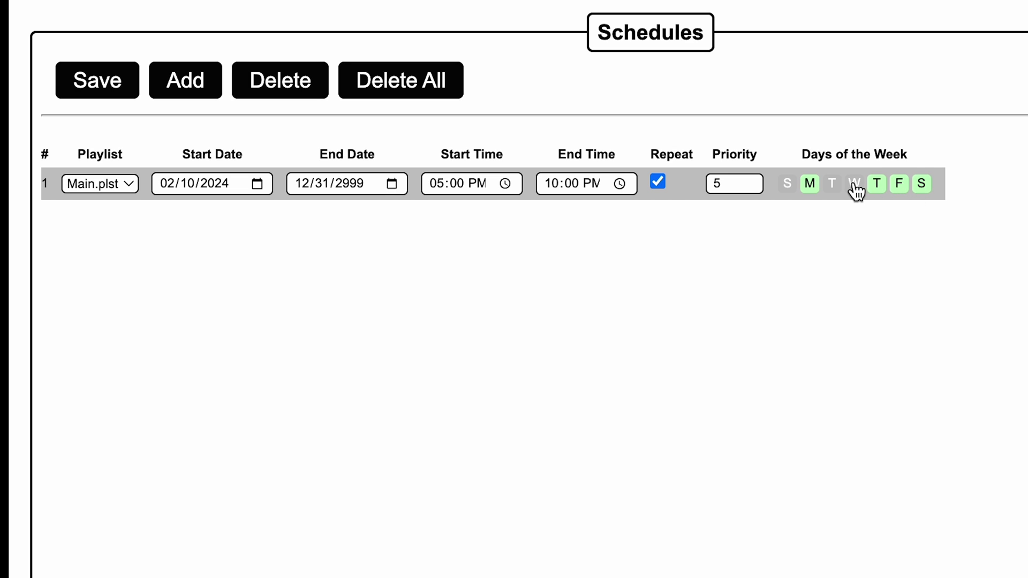
click(834, 186)
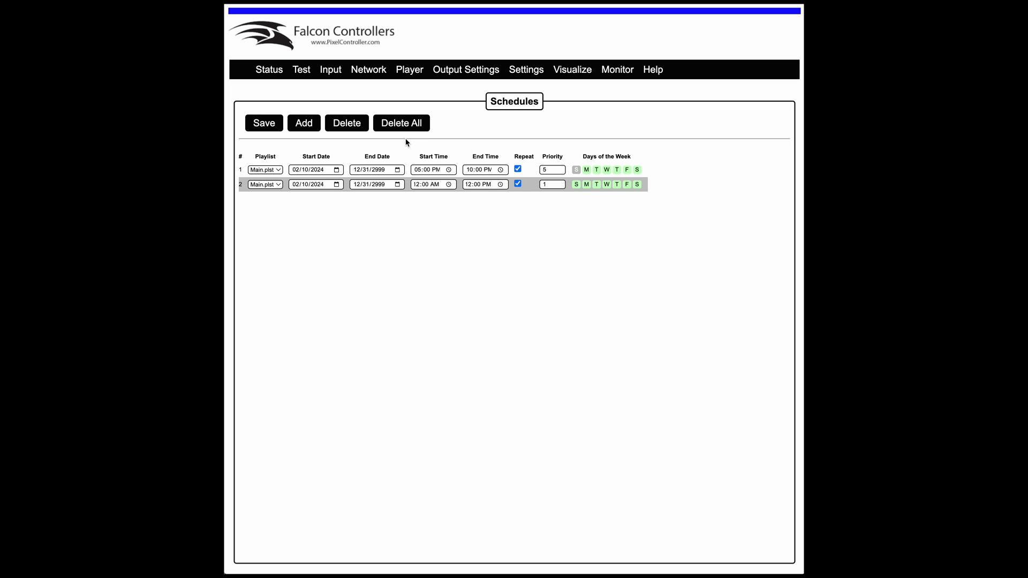
Step: Reload the Schedules page and discard the two schedule entries
click(252, 123)
key(super+r)
click(798, 194)
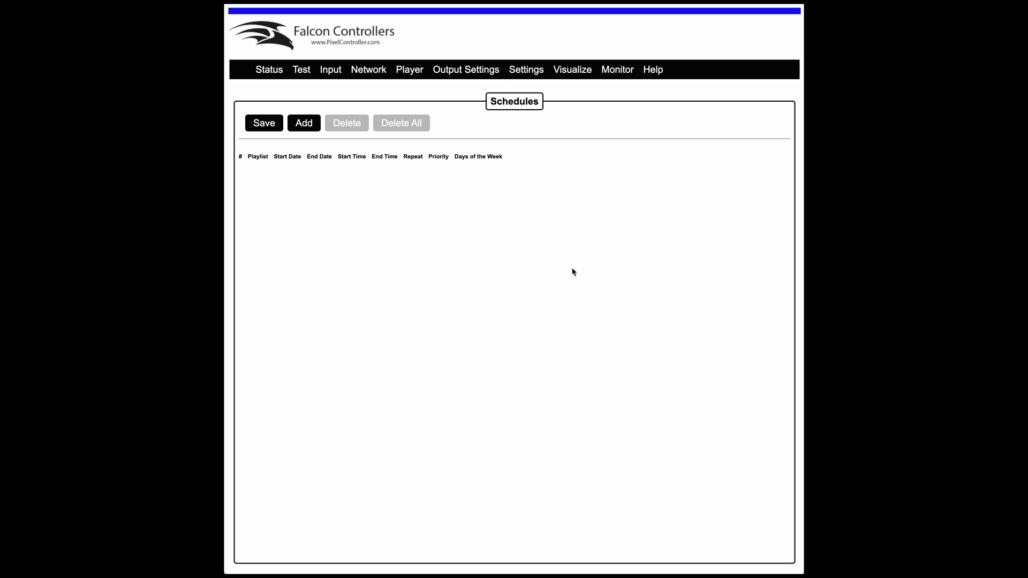
Step: Open the Continuous Player page and choose Main.plst as its playlist
mouse_move(411, 69)
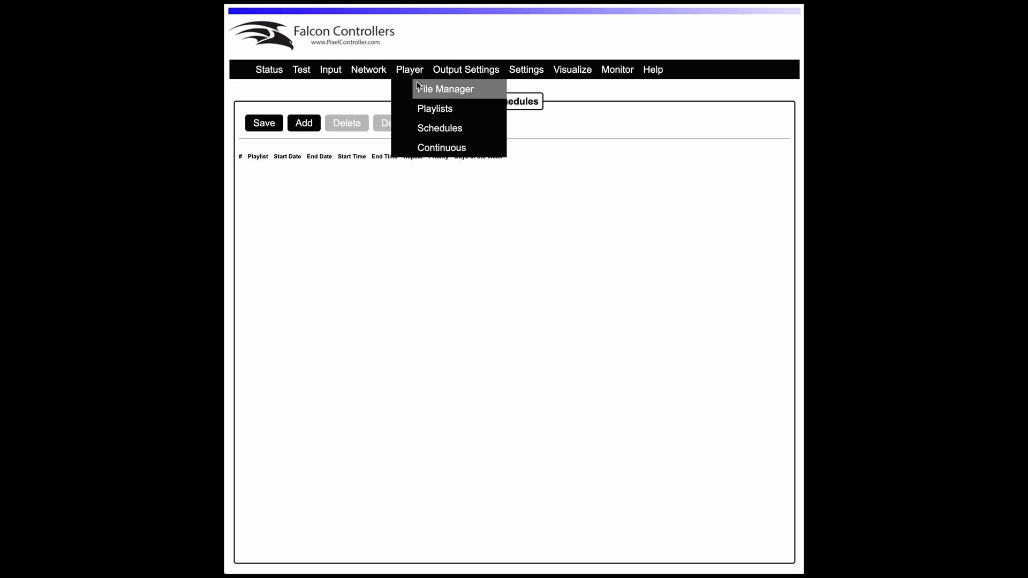
click(429, 149)
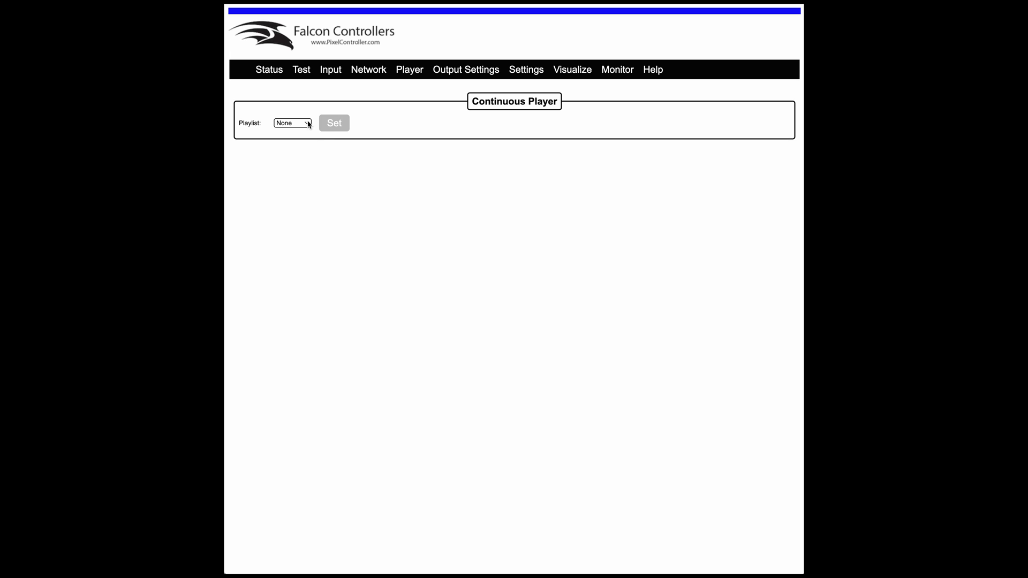
click(308, 123)
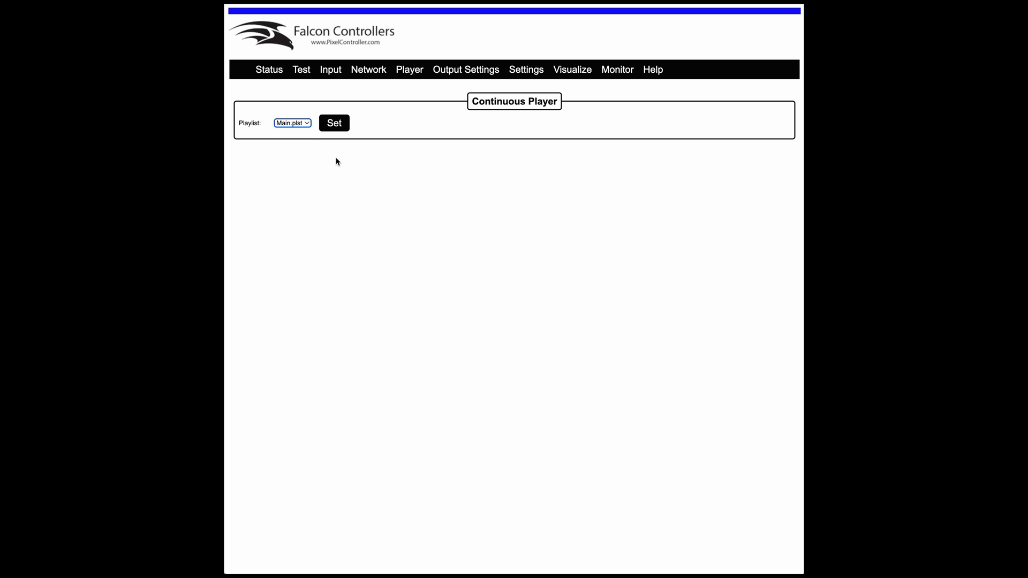
Step: Apply Main.plst as the continuous playlist and try to stop its playback from the Status page
click(337, 128)
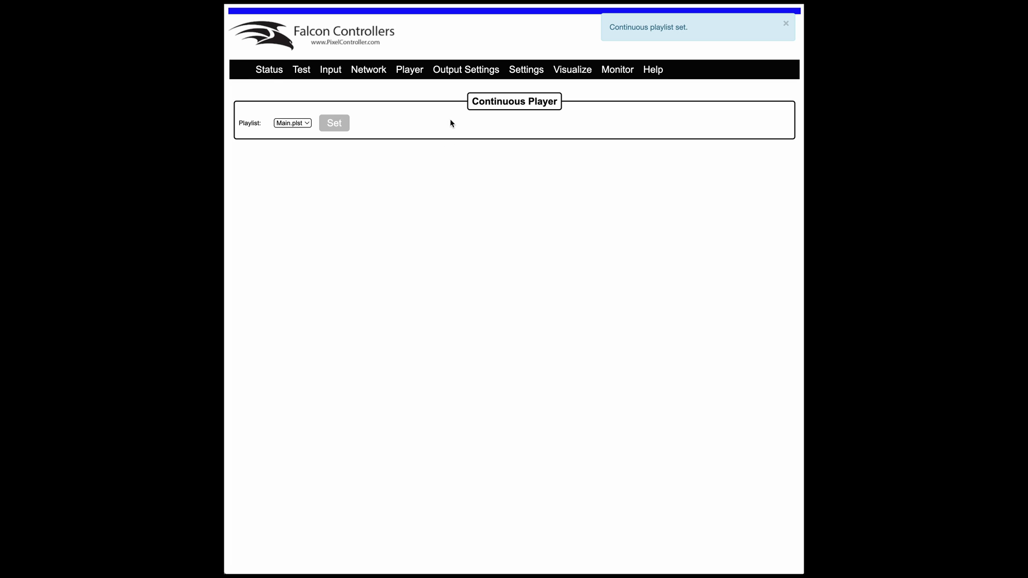
click(263, 69)
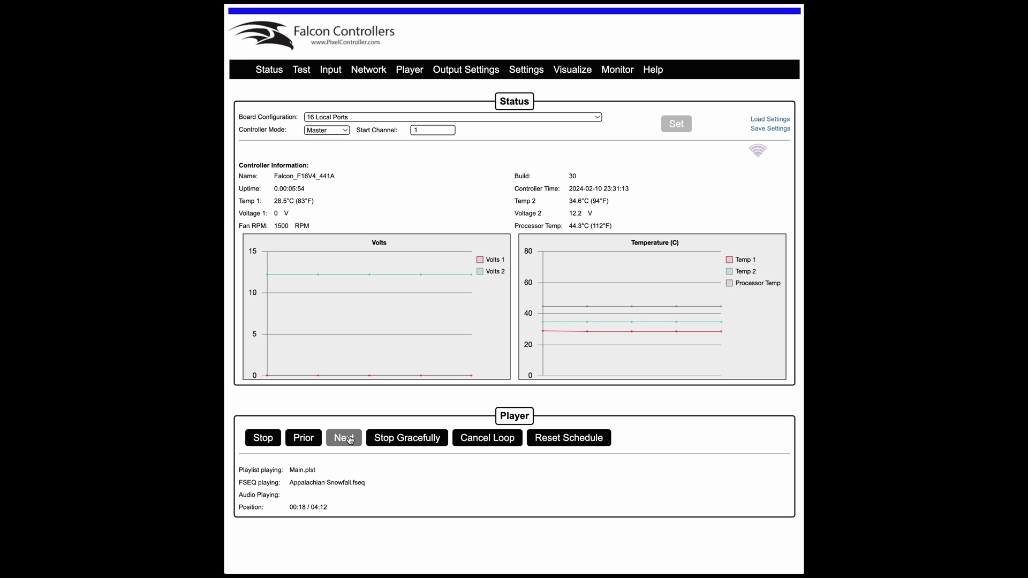
click(255, 439)
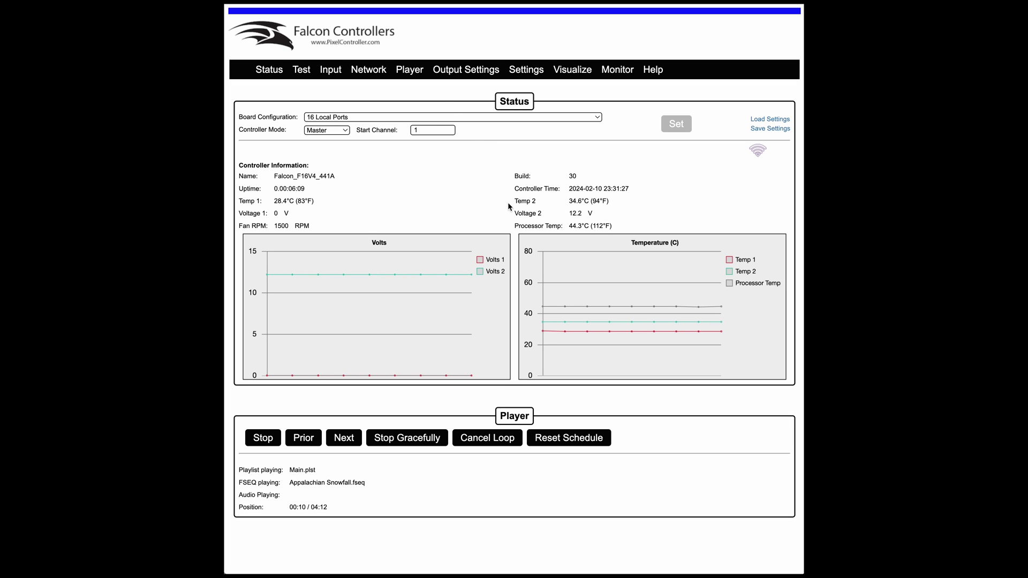
Step: Set the Continuous Player's playlist to None, apply it, and return to the Status page to check the player
mouse_move(410, 70)
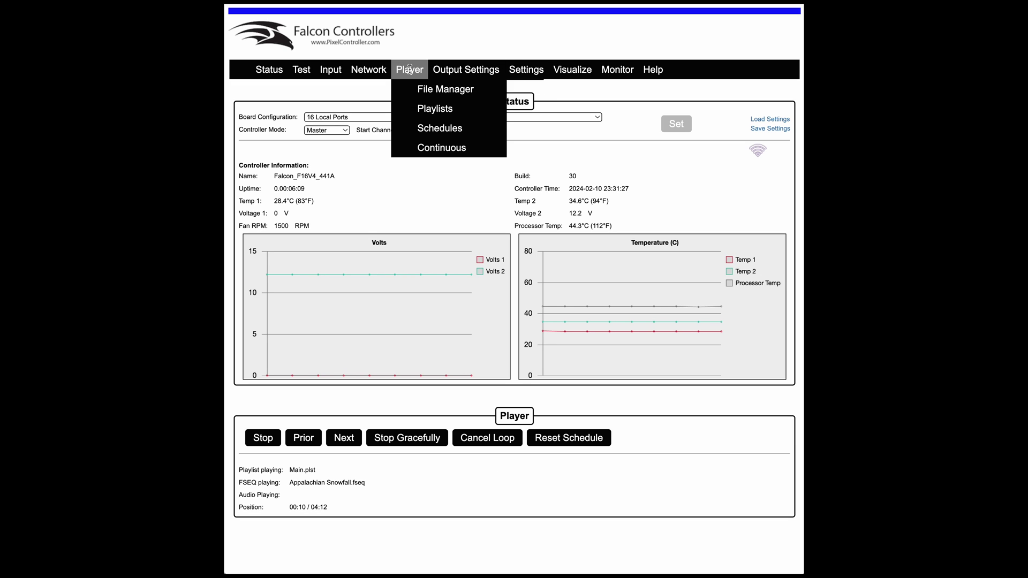
click(434, 148)
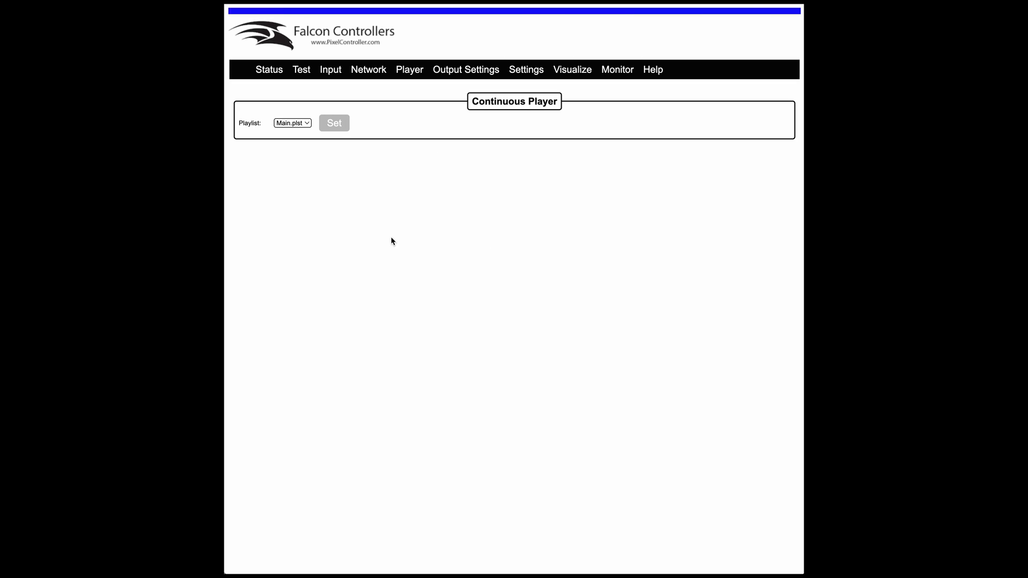
click(295, 124)
click(290, 112)
click(333, 124)
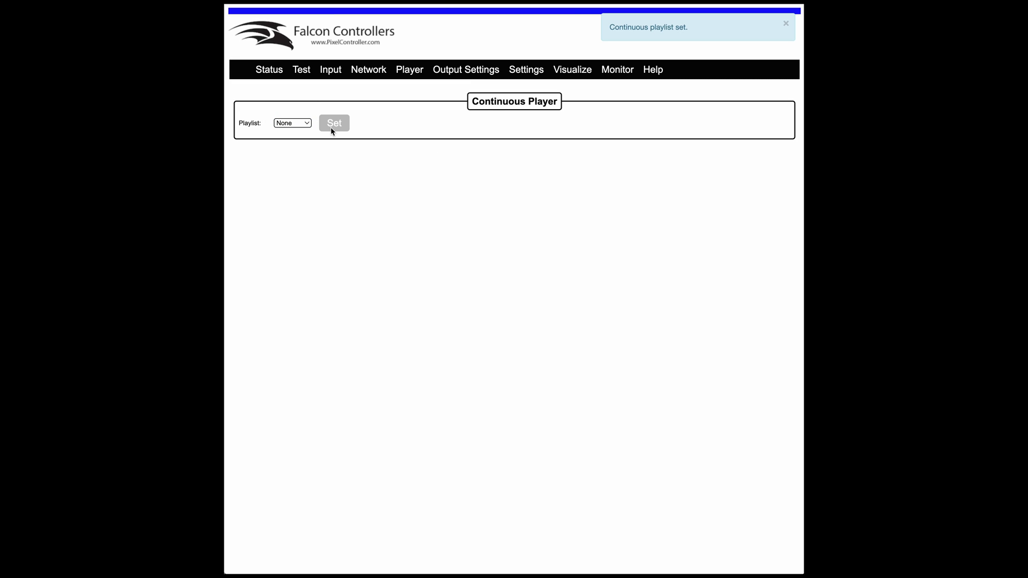
click(271, 70)
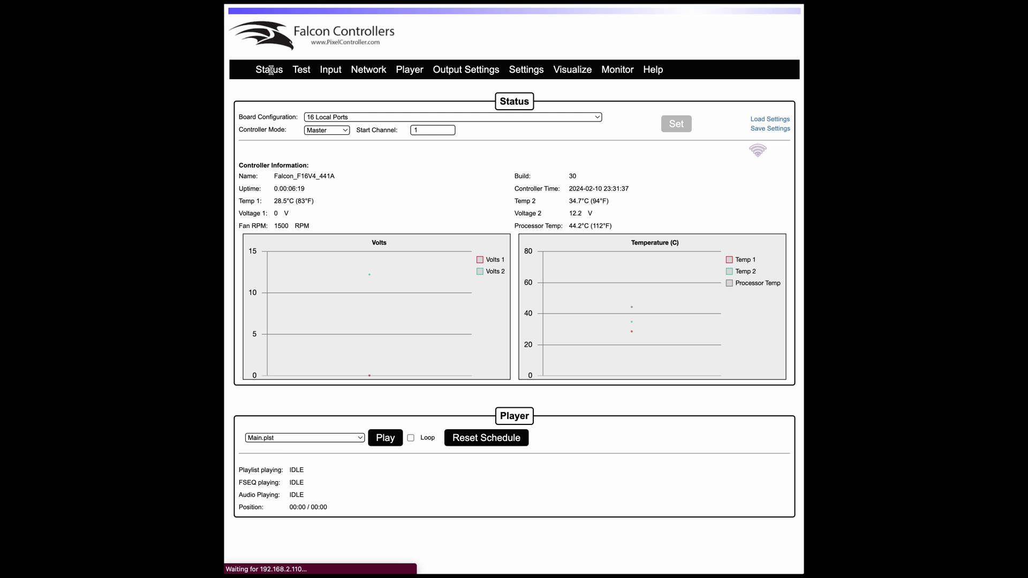